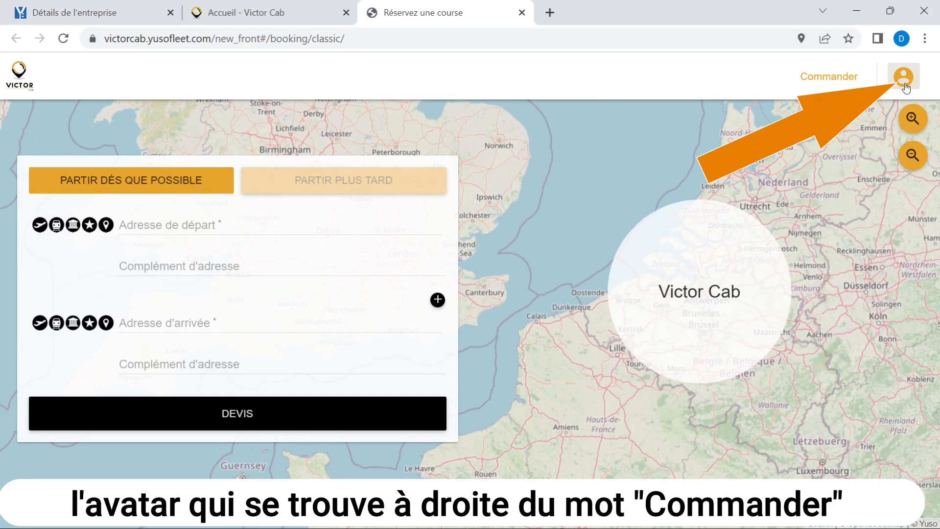
- Open the profile page of the signed-in account
click(905, 84)
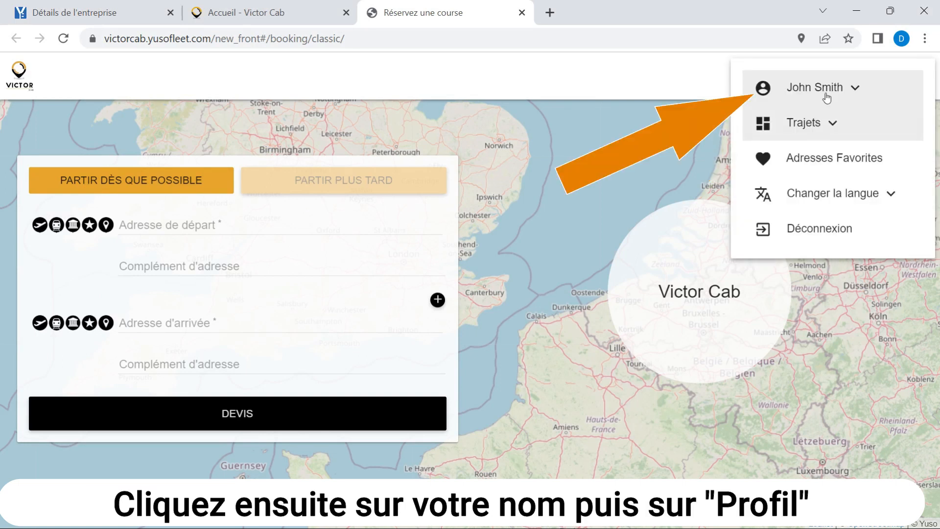
click(827, 93)
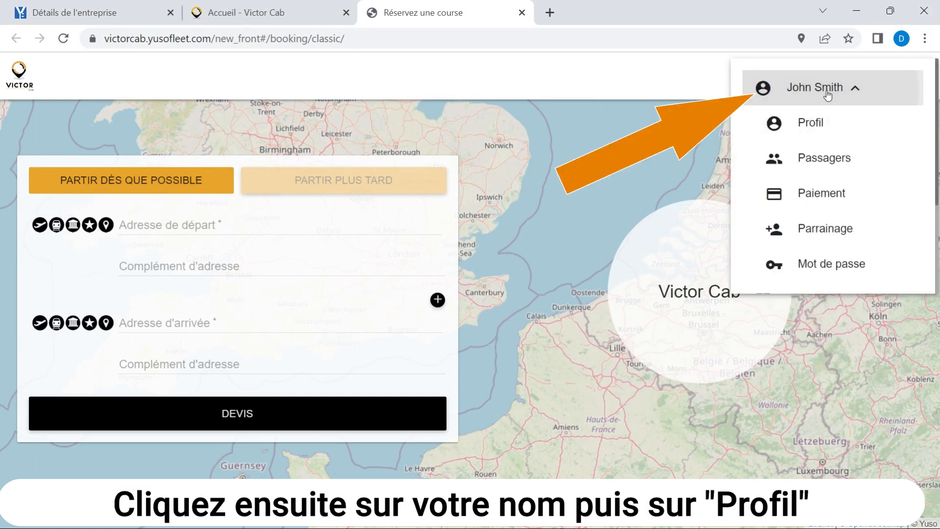
click(804, 130)
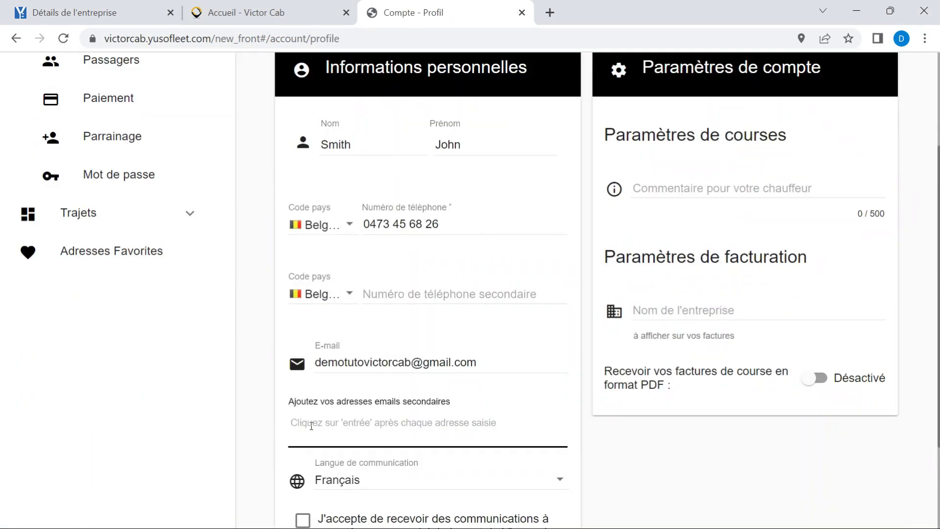
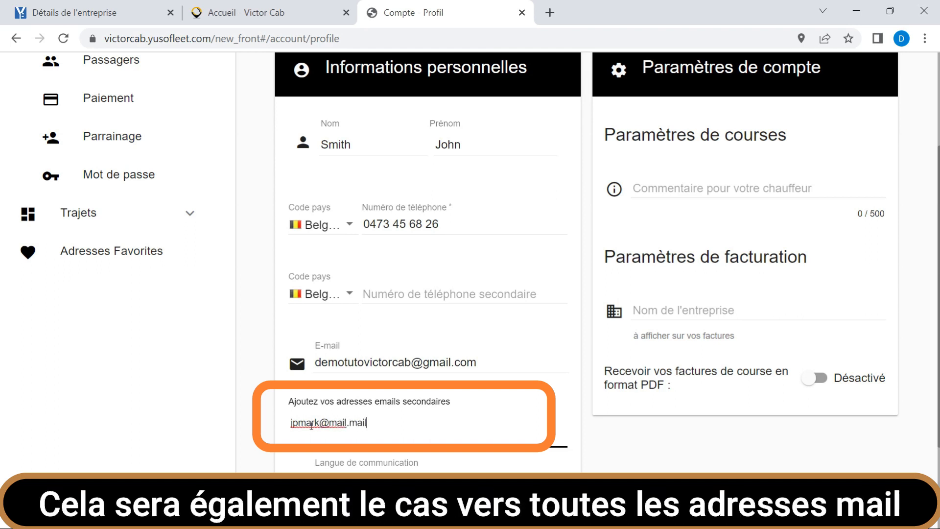
- Add a first secondary e-mail address to the personal information
key(Return)
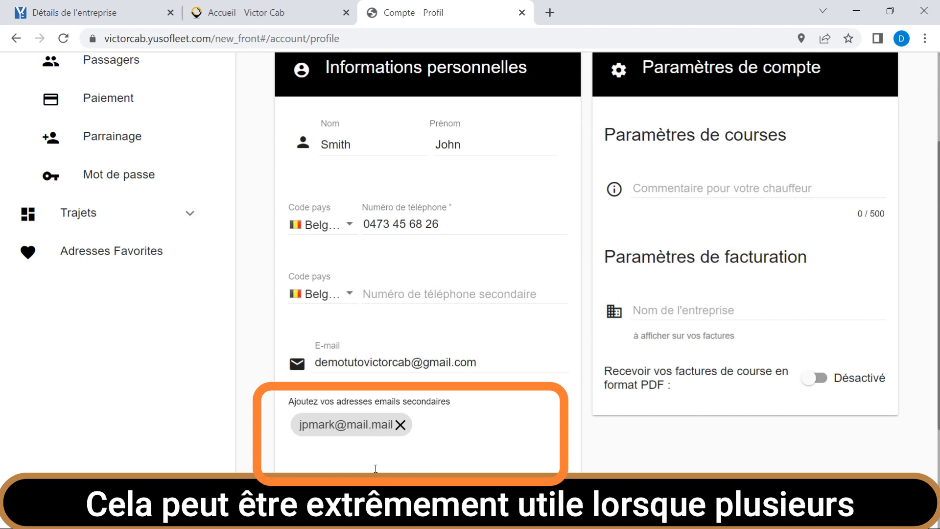
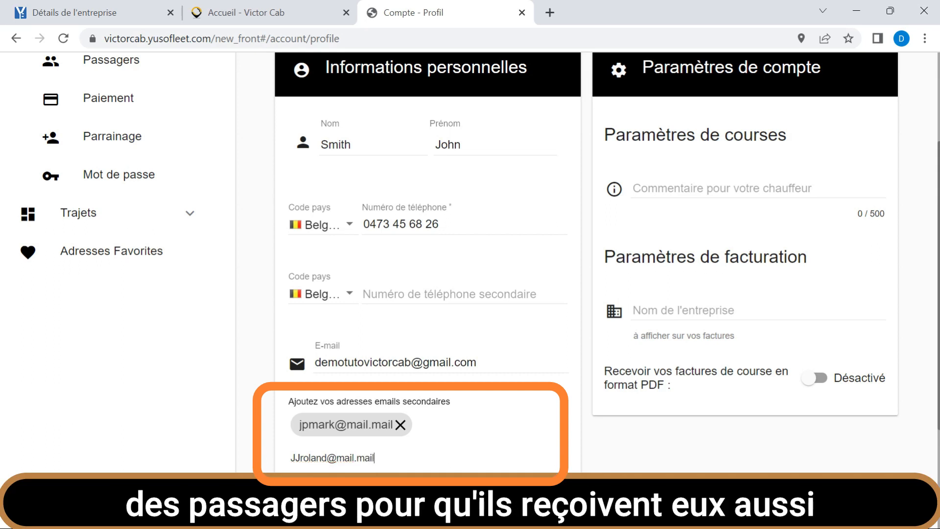
- Add a second secondary e-mail address alongside the first one
key(Return)
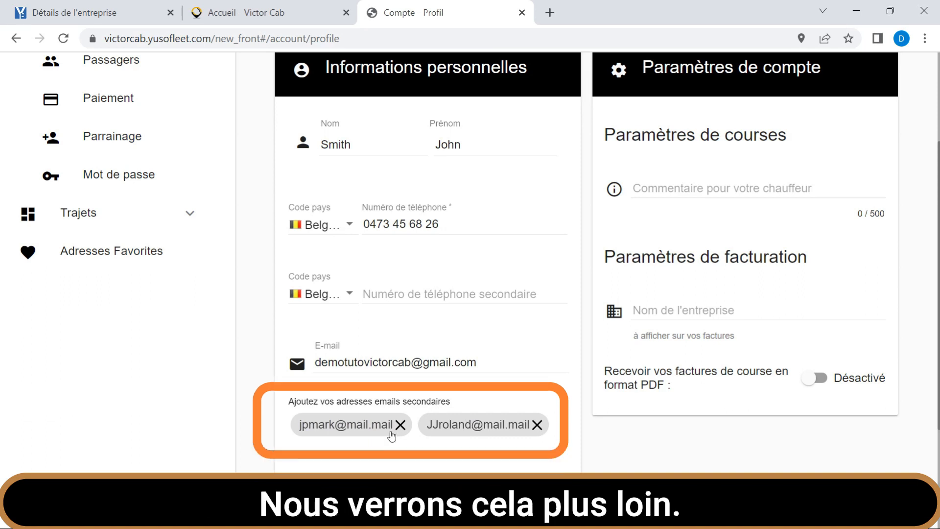
- Fill in the secondary phone number with the suggested entry and keep Français as the communication language
click(402, 292)
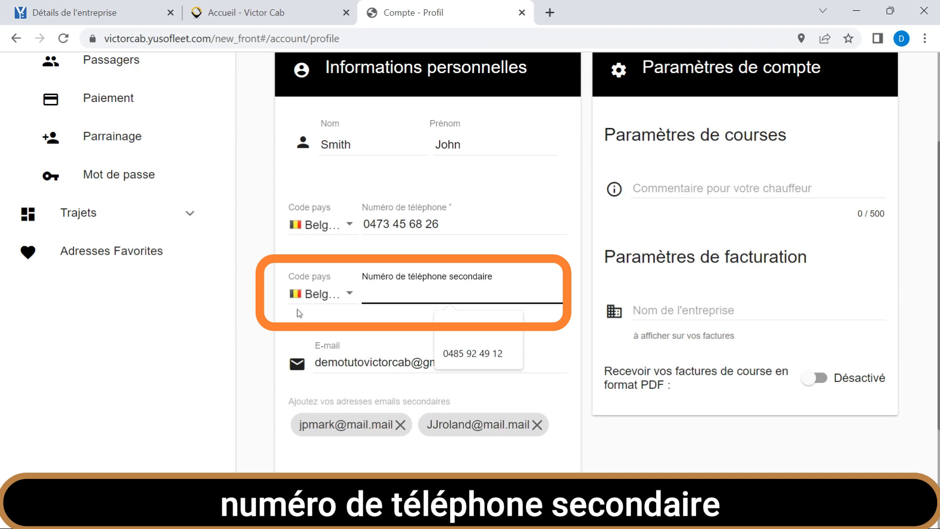
click(472, 353)
scroll(473, 353, down, 2)
click(560, 442)
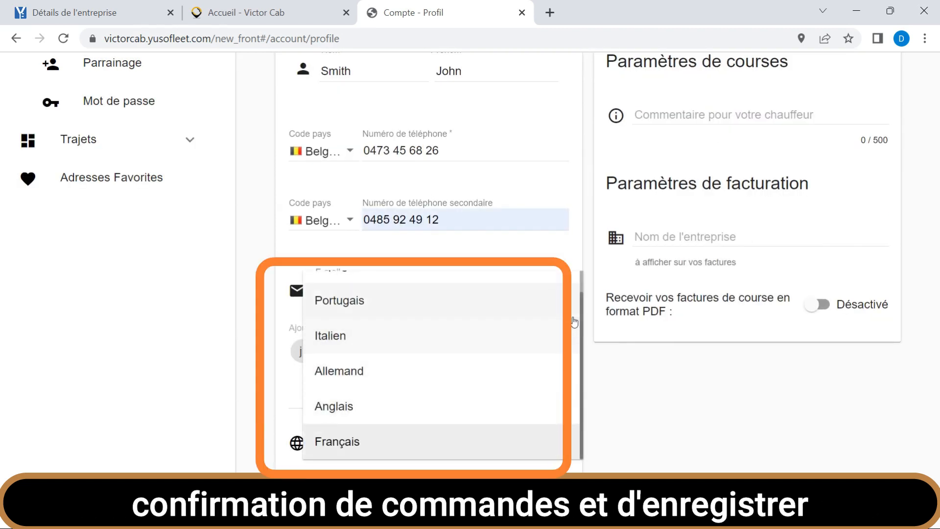
click(556, 444)
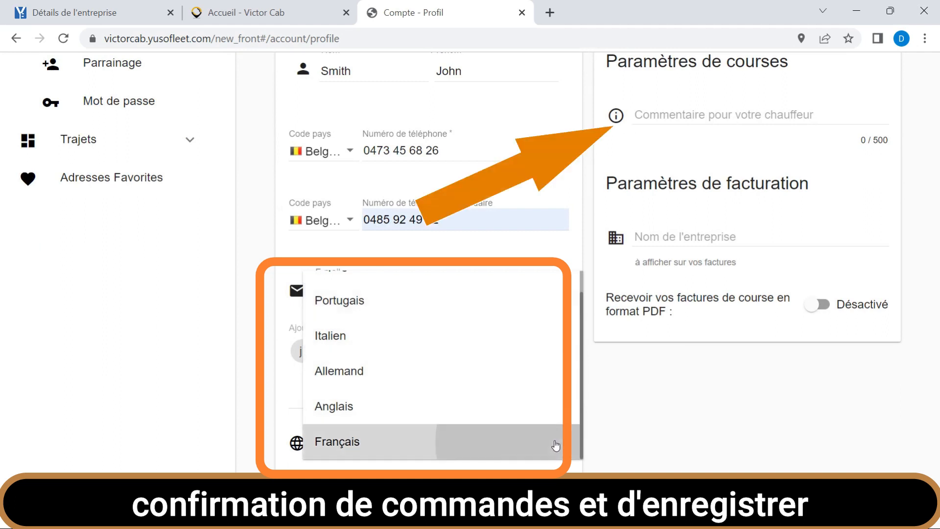
- Try the option to receive ride invoices in PDF format by switching it on and back off
click(816, 305)
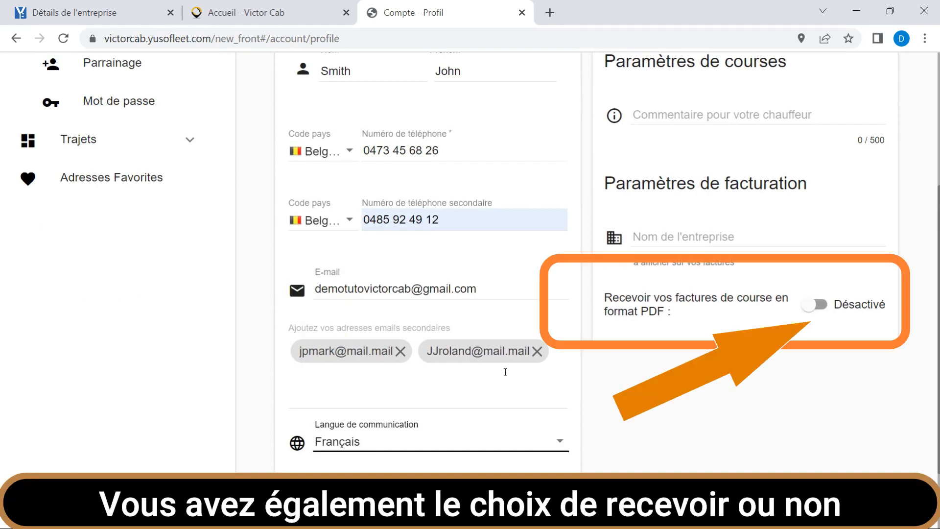
click(824, 305)
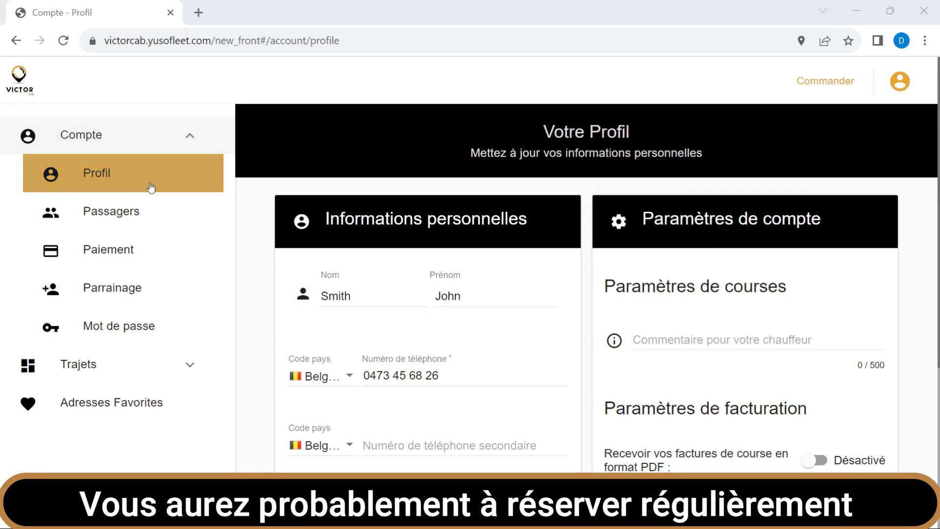
- Start a new passenger and fill in the first name, last name, e-mail, phone number and default address, with Anglais as the language
click(128, 223)
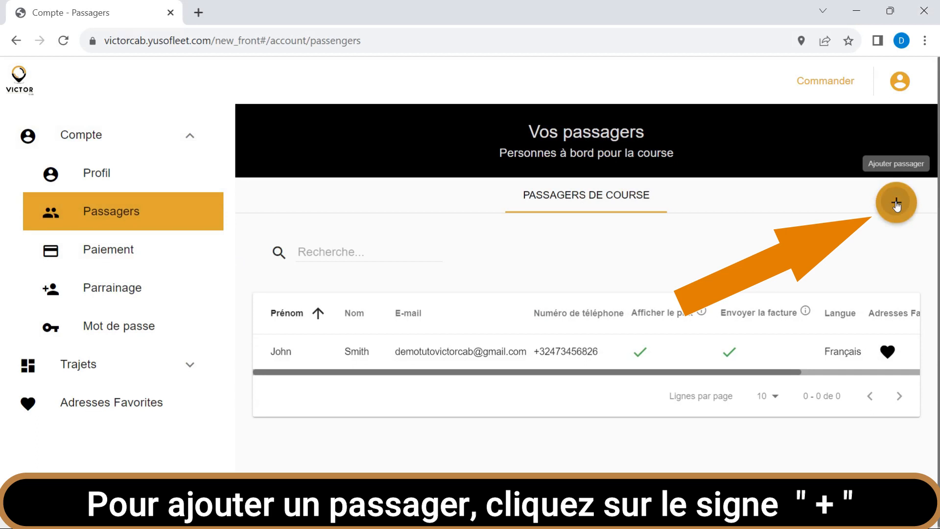
click(896, 205)
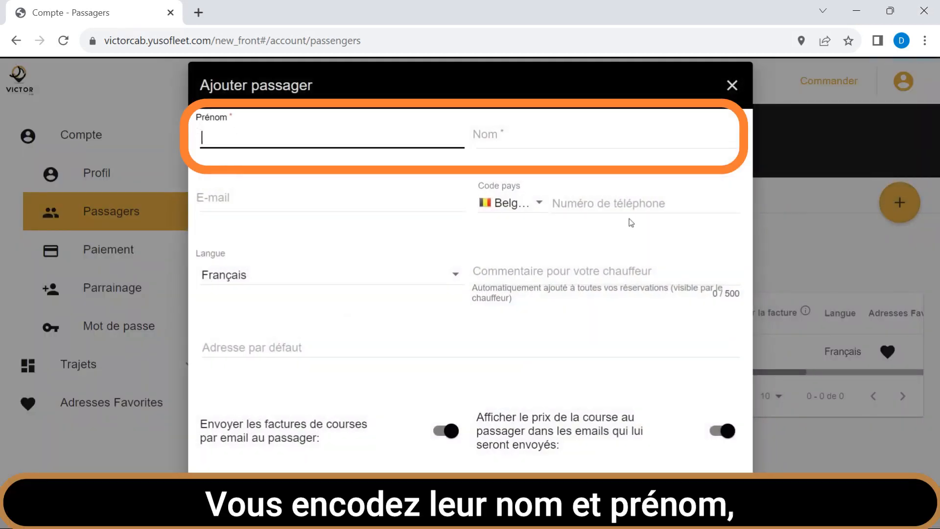
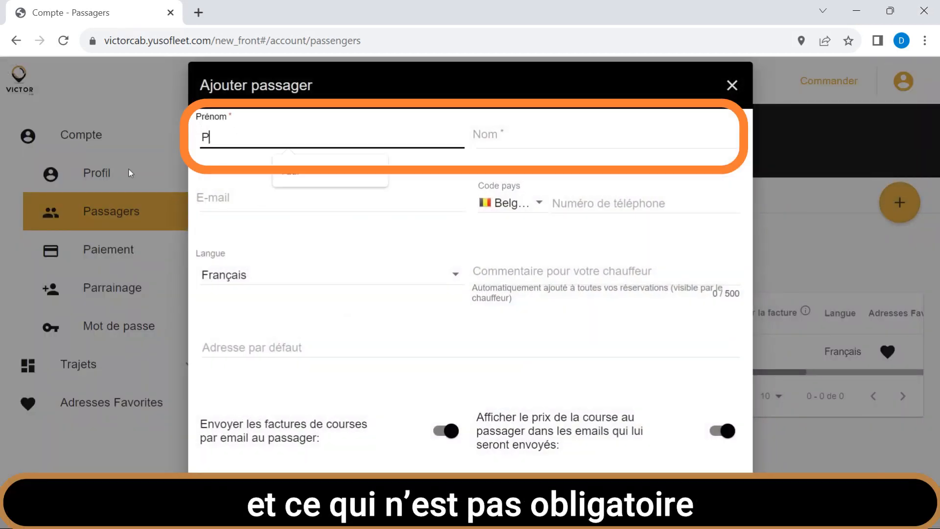
key(Tab)
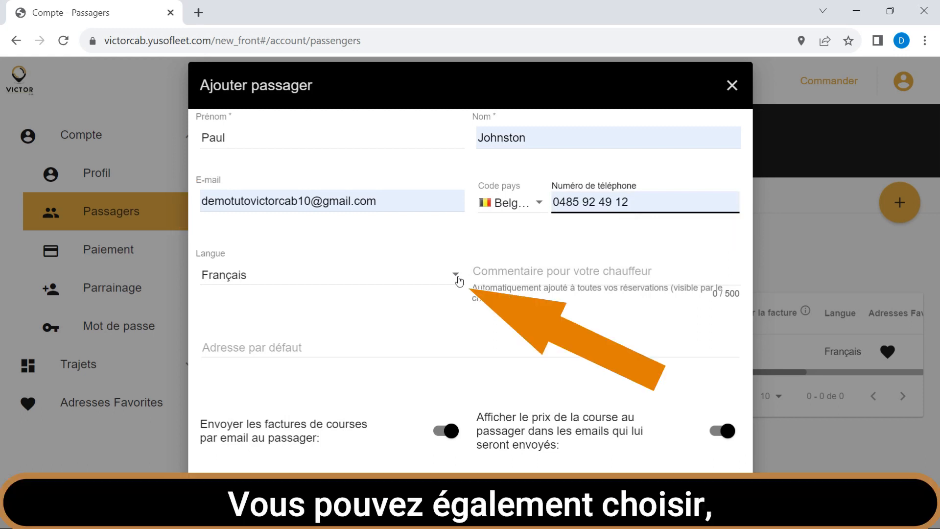
click(458, 280)
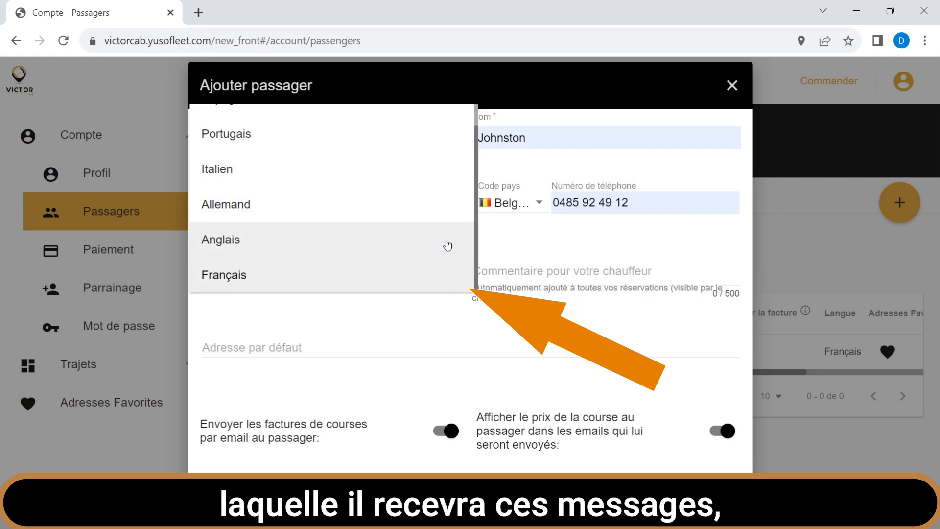
click(447, 245)
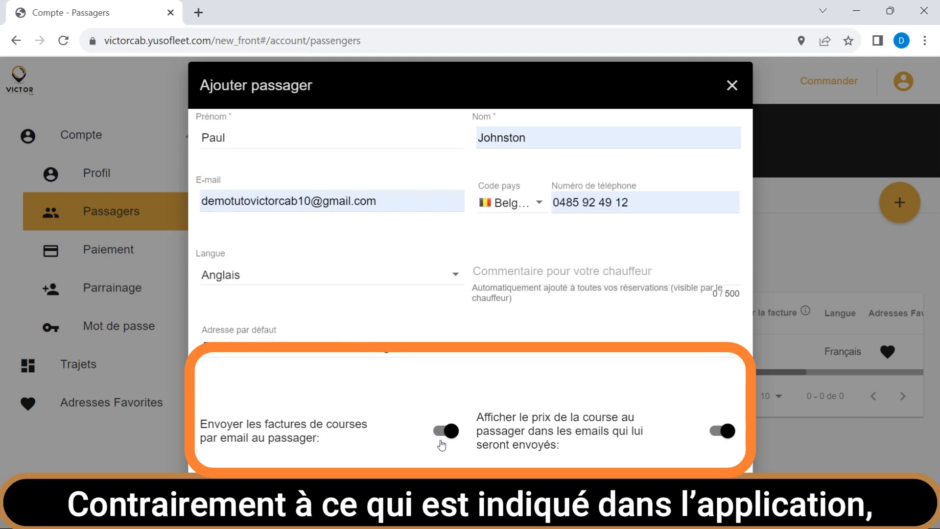
- Try the invoice e-mail and price display options, leave both enabled, and confirm the new passenger
click(442, 440)
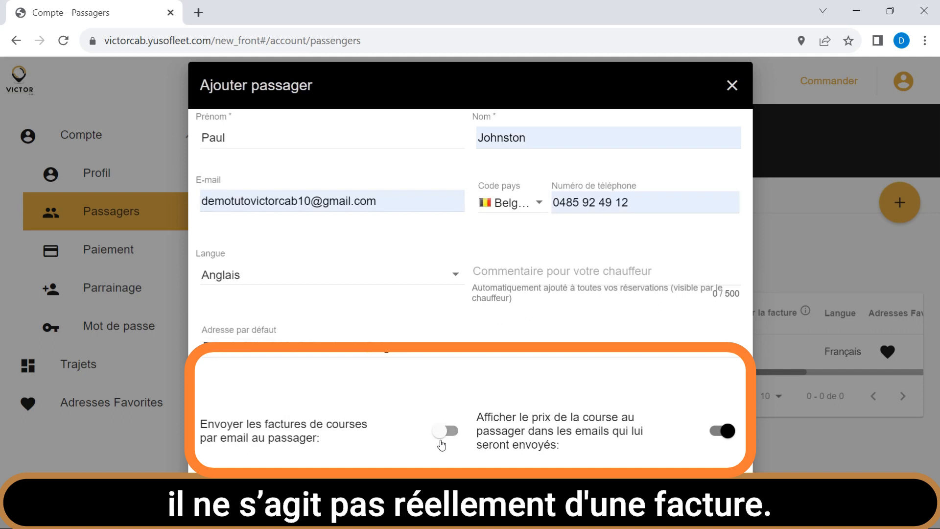
click(441, 442)
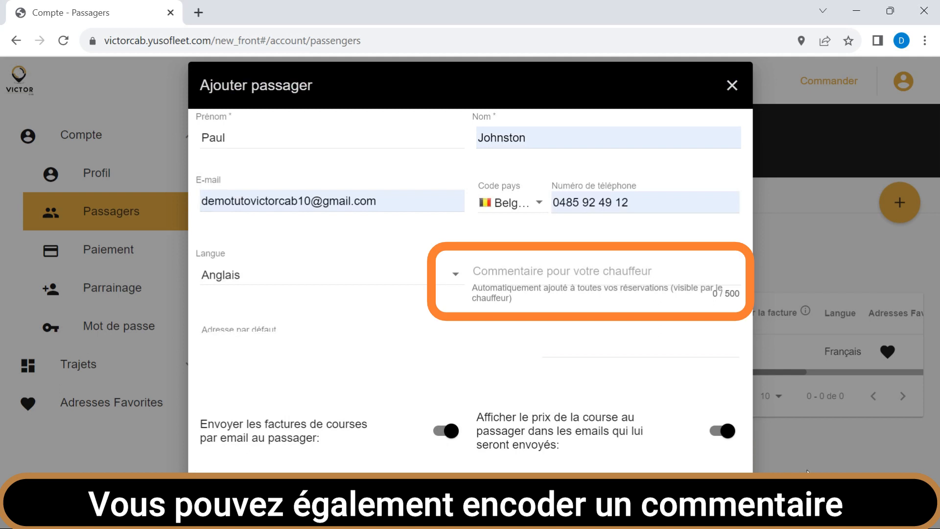
click(715, 433)
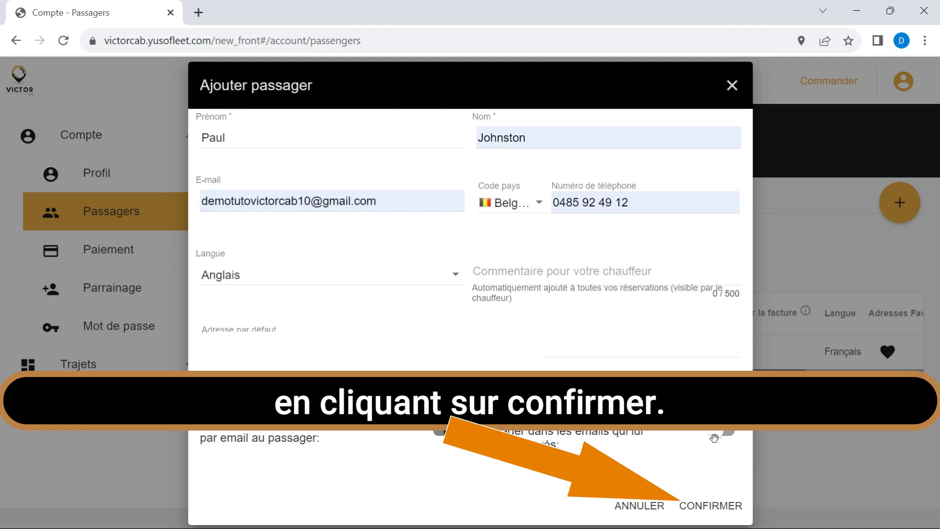
click(710, 505)
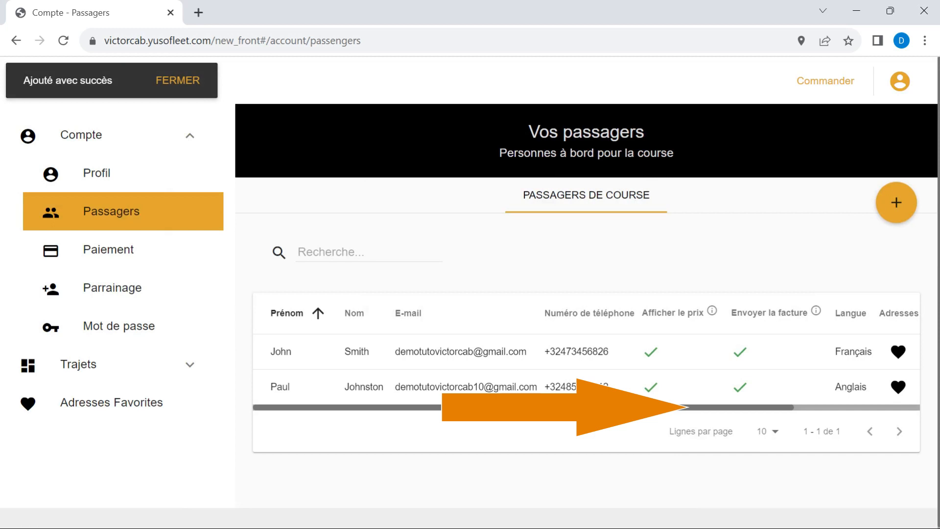
- Display the favourite addresses of the newly added passenger from the passenger list
drag(602, 407, 721, 429)
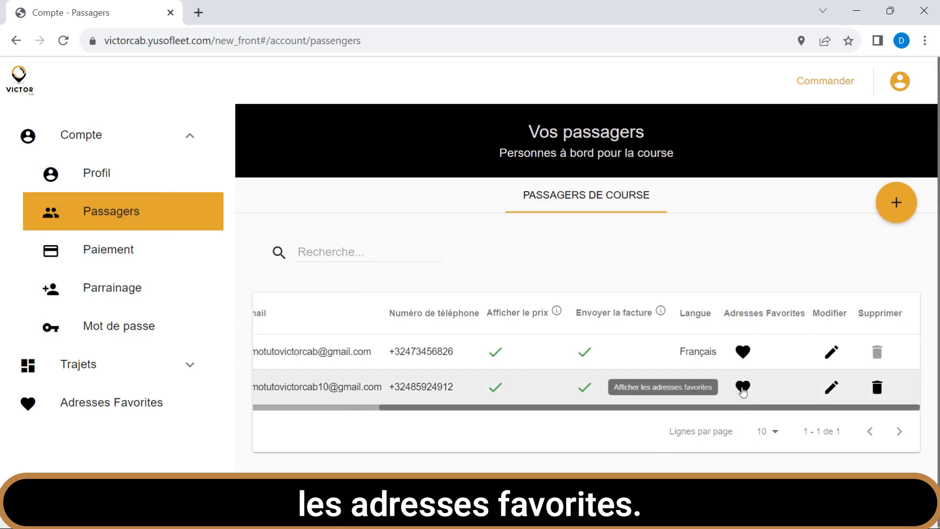
click(742, 388)
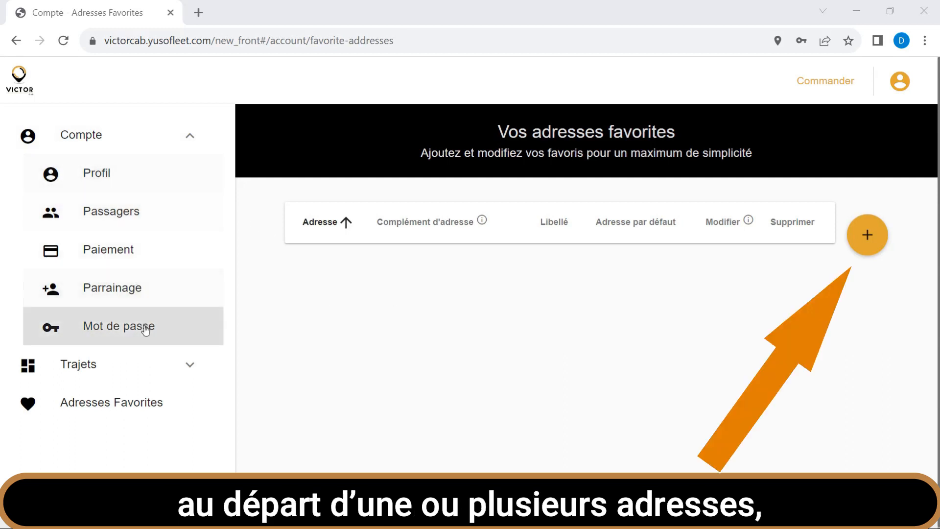
- Add a favourite address by entering the postal address starting with the house number, an address complement and the label Domicile, and save it
click(124, 416)
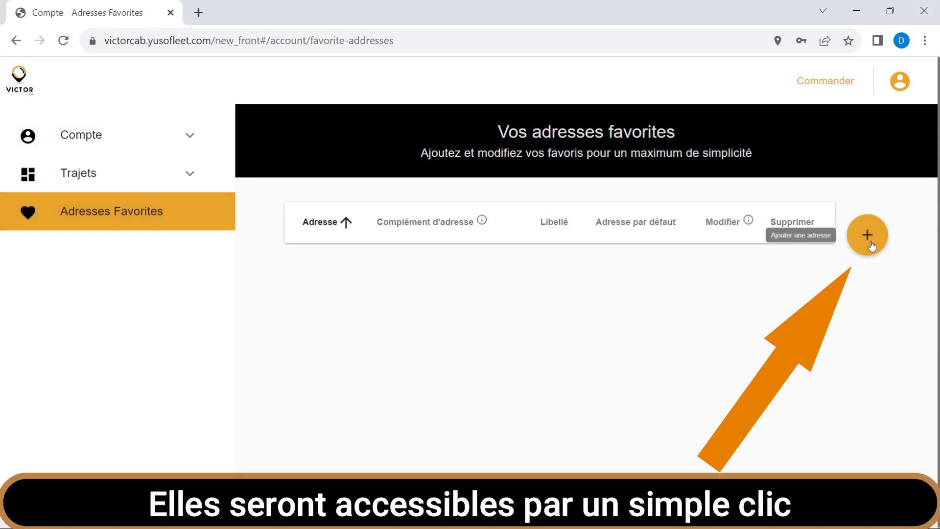
click(867, 240)
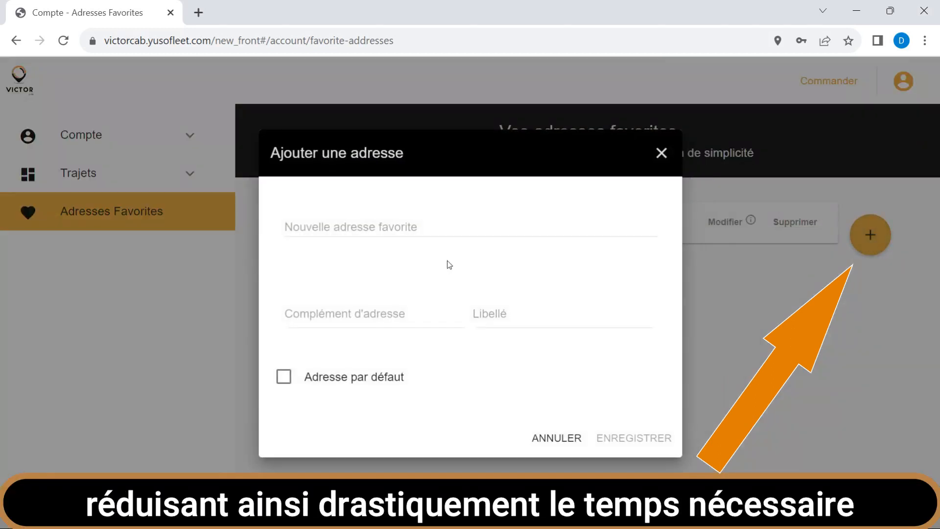
click(298, 230)
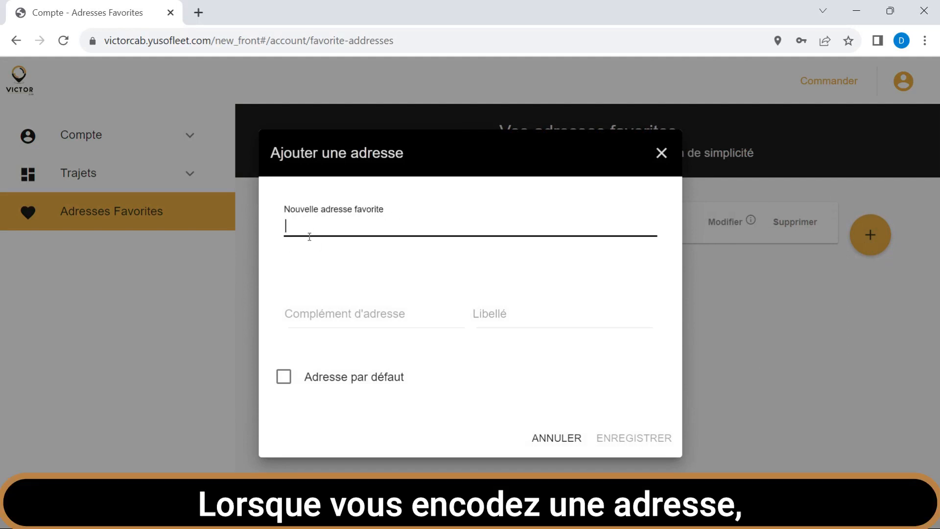
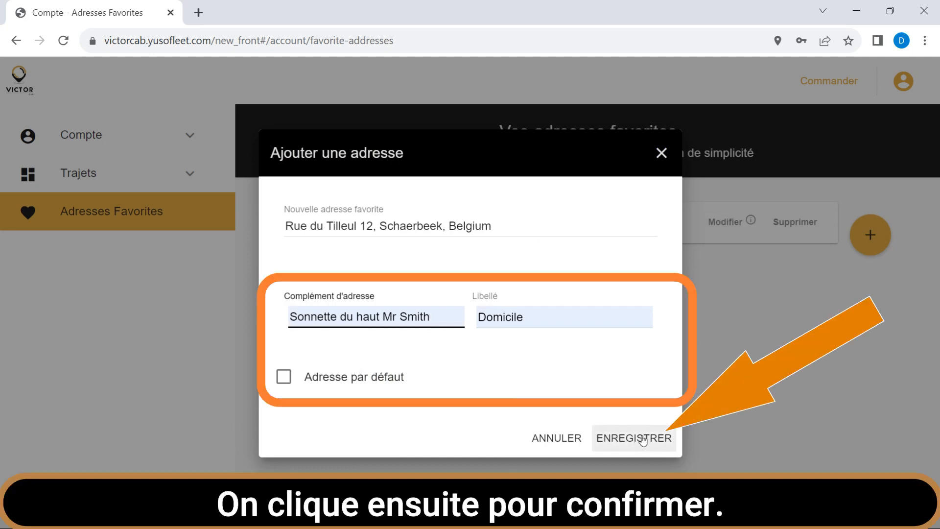
click(643, 440)
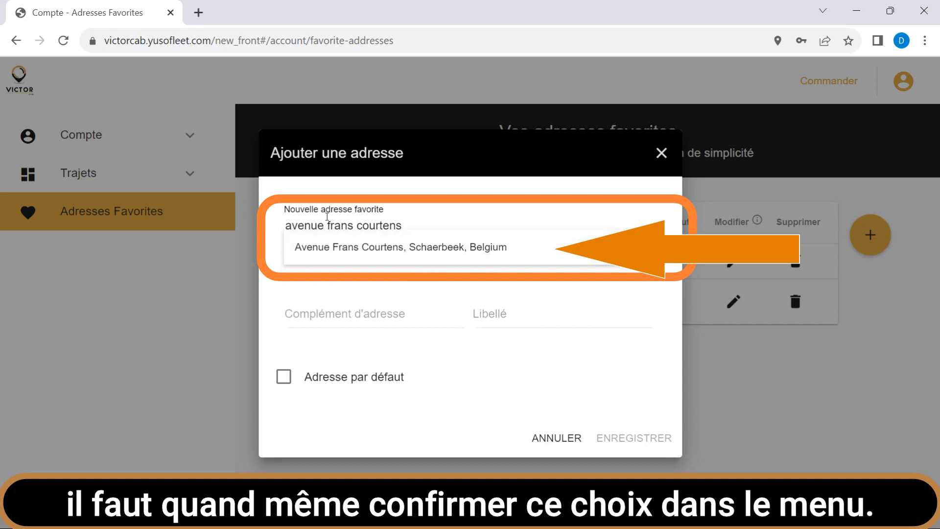
- Add the house number to the street entered for another new favourite address
text(10)
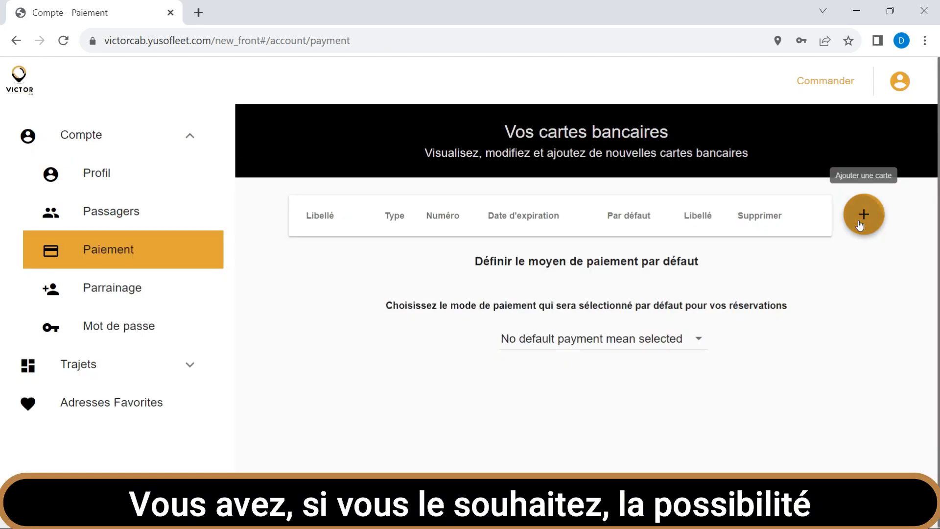
- Register a new payment card labelled Perso with the cardholder's name, card number, security code and expiry date, and go through the bank verification
click(859, 220)
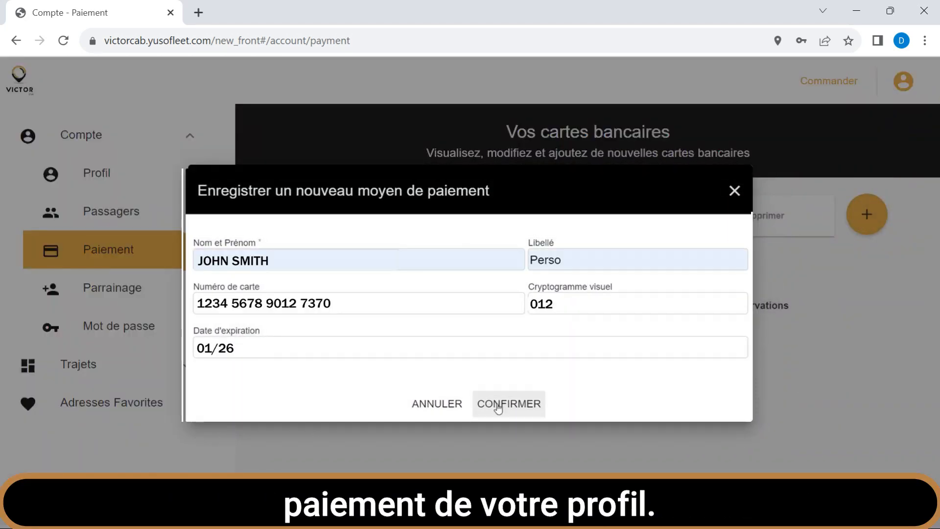
click(498, 407)
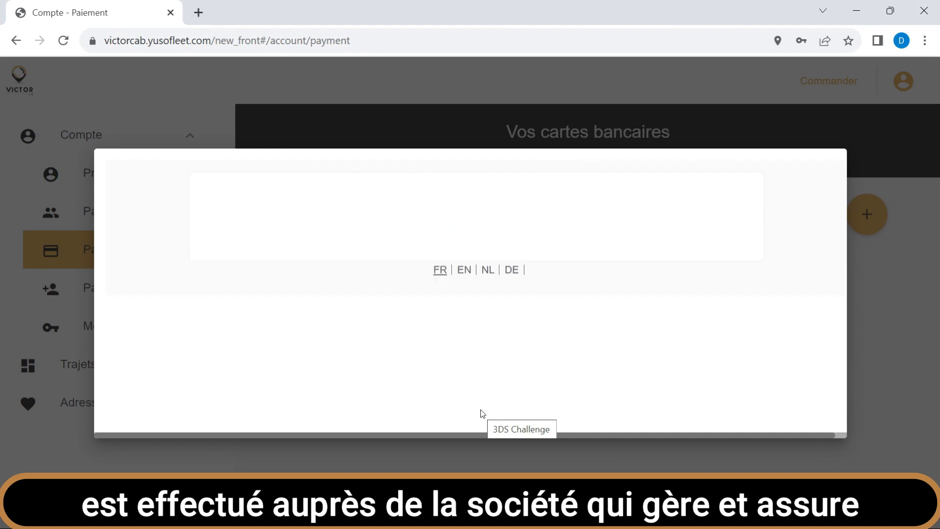
scroll(498, 398, down, 3)
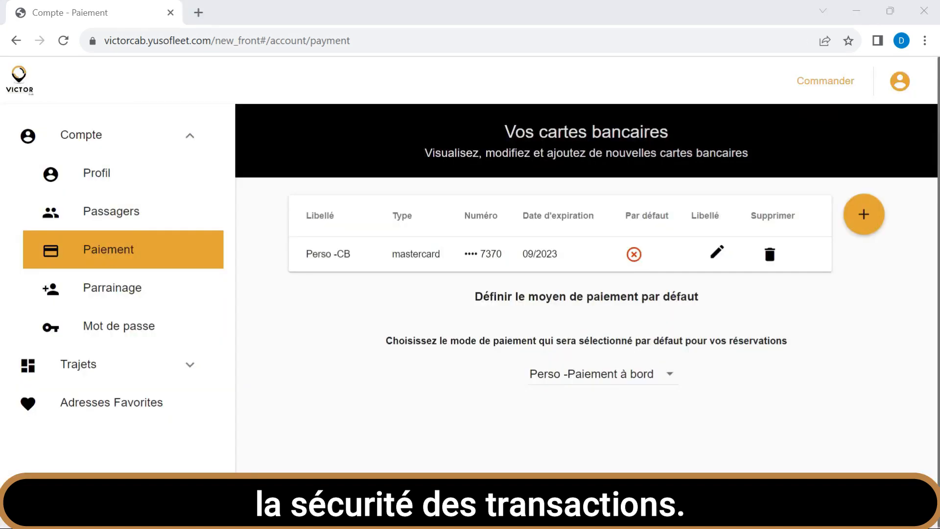
- Try the saved Perso -CB card as the default payment method for bookings and switch back to Perso -Paiement à bord
click(672, 375)
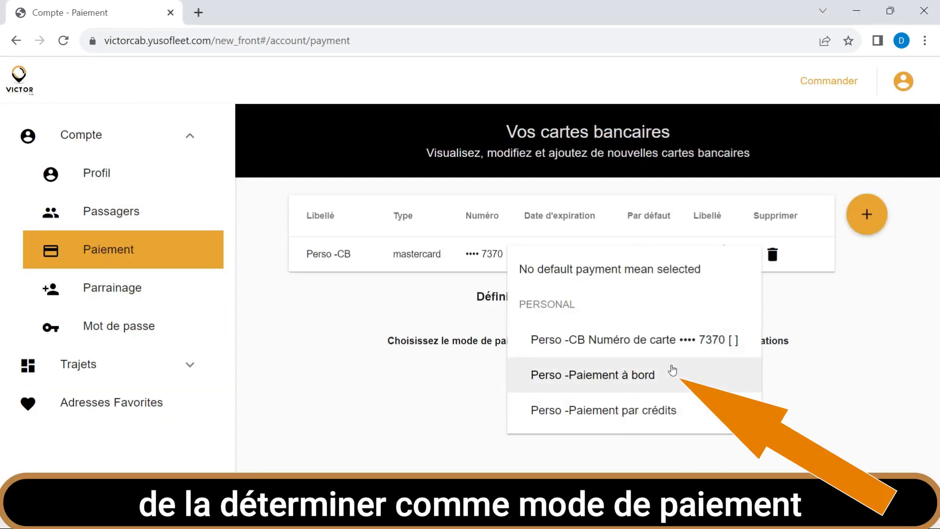
click(676, 342)
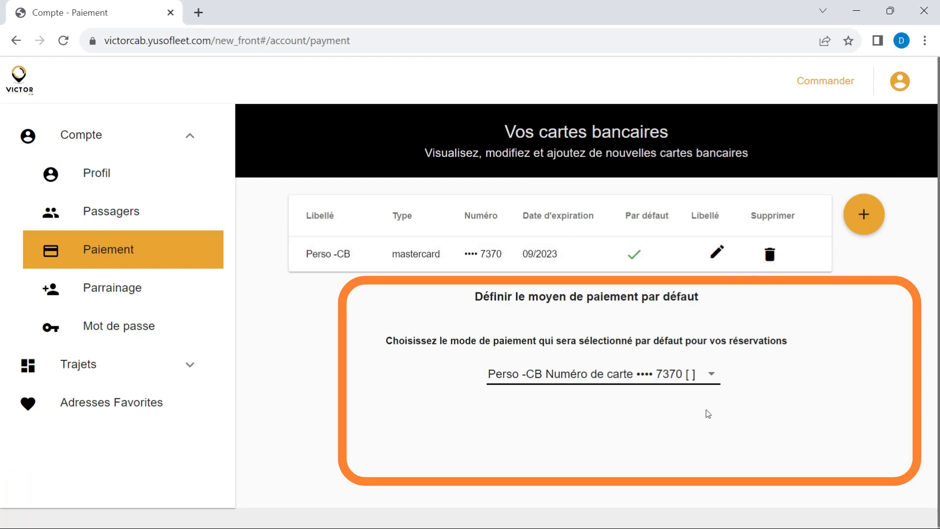
click(714, 376)
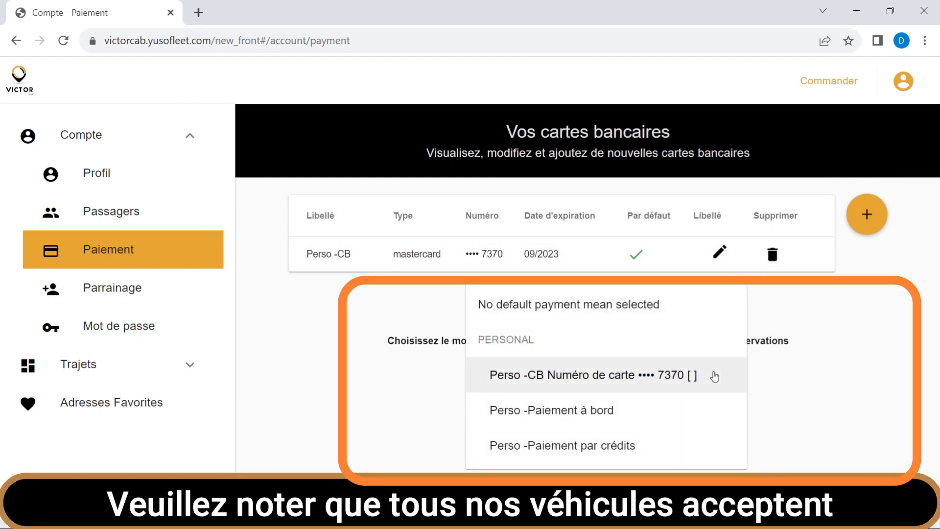
click(659, 416)
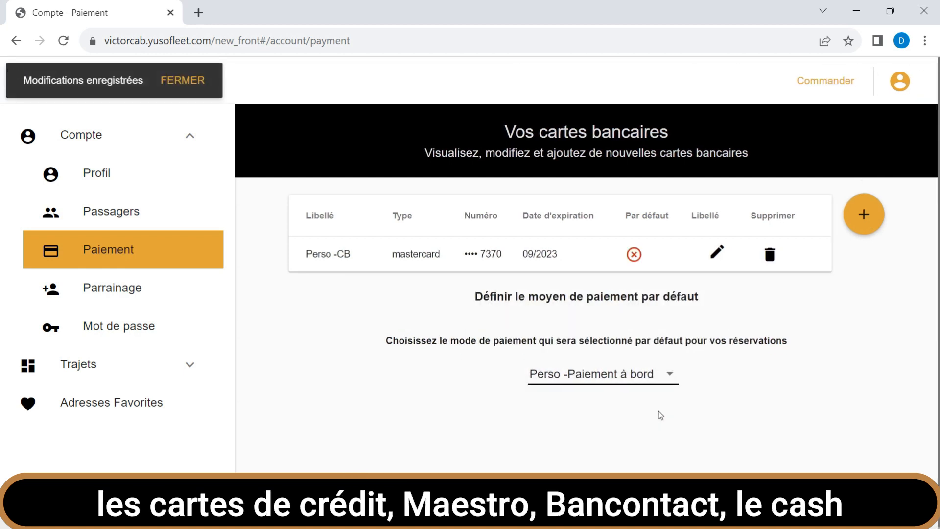
- Display the choices for the default payment method again
click(672, 381)
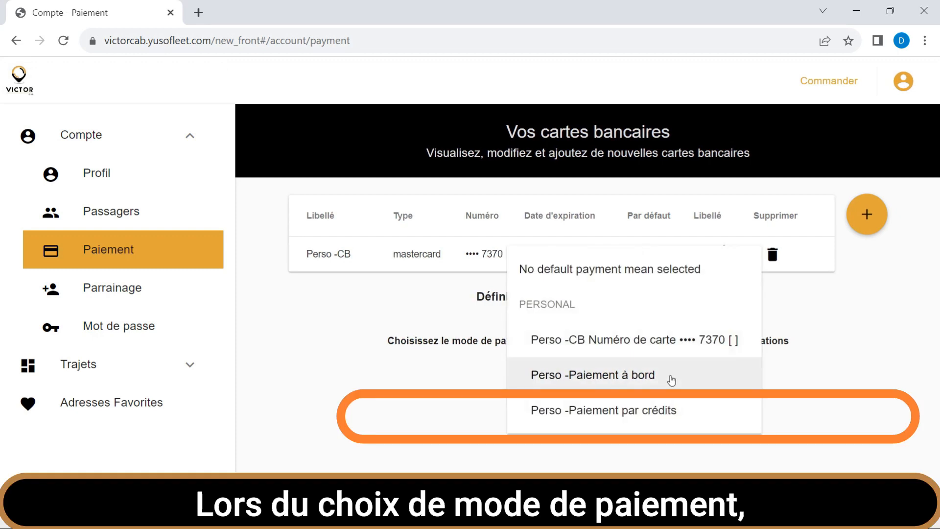